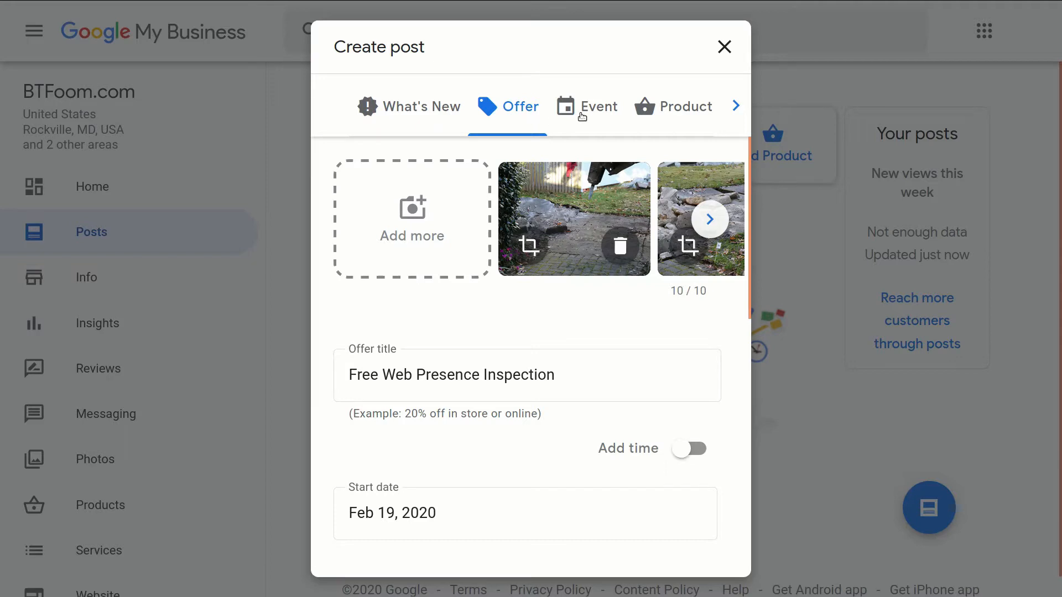
# - Switch the new post to the Event type and look through its attached photos
pyautogui.click(431, 115)
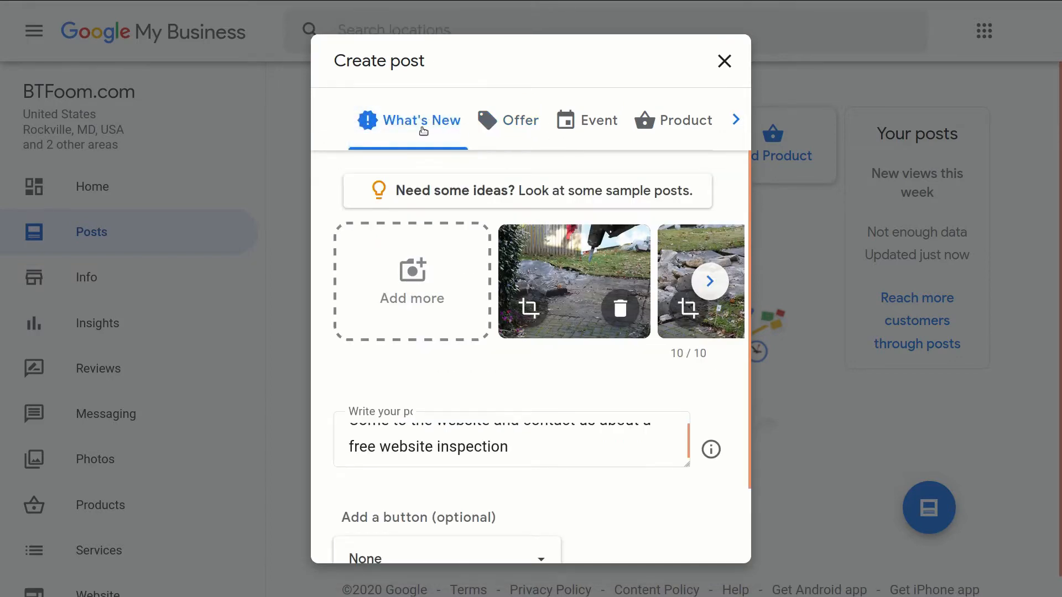
pyautogui.click(510, 123)
pyautogui.click(606, 119)
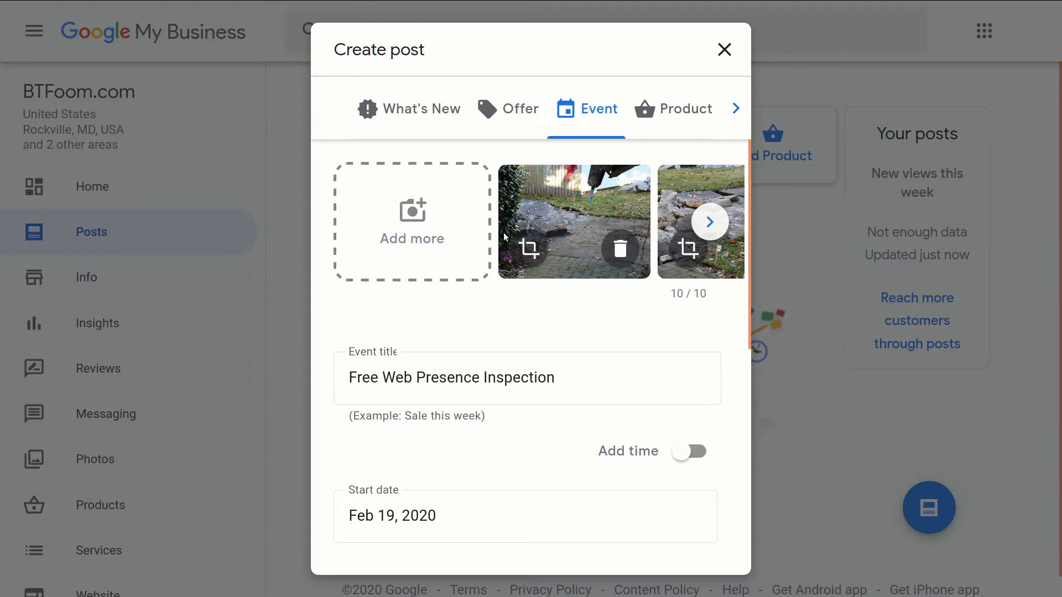
pyautogui.click(700, 220)
pyautogui.click(700, 219)
pyautogui.click(700, 219)
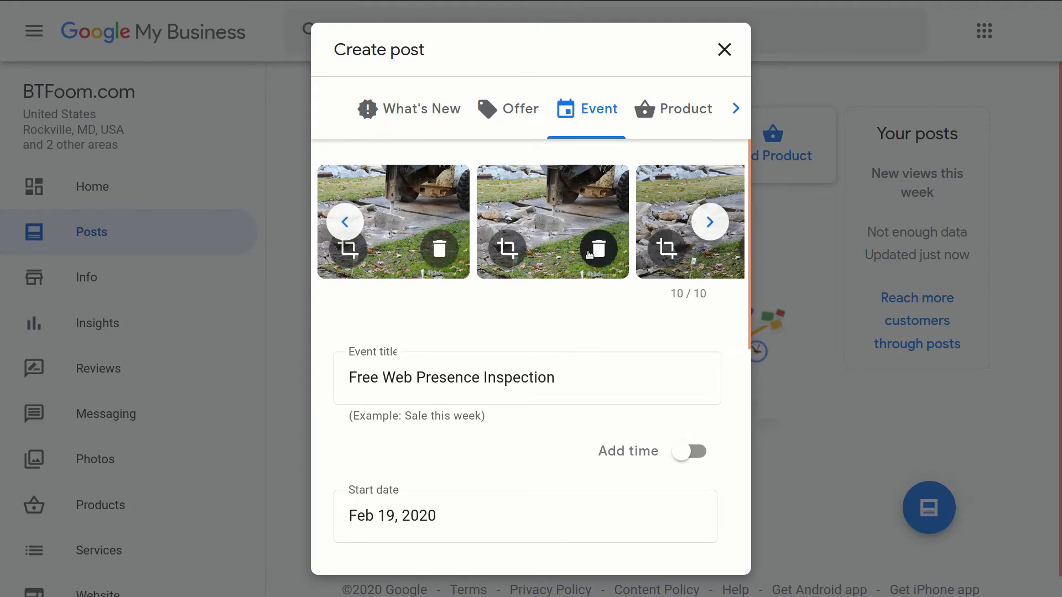
# - Insert "SEO" into the event title so it reads "Free SEO Web Presence Inspection"
pyautogui.scroll(-2, 553, 293)
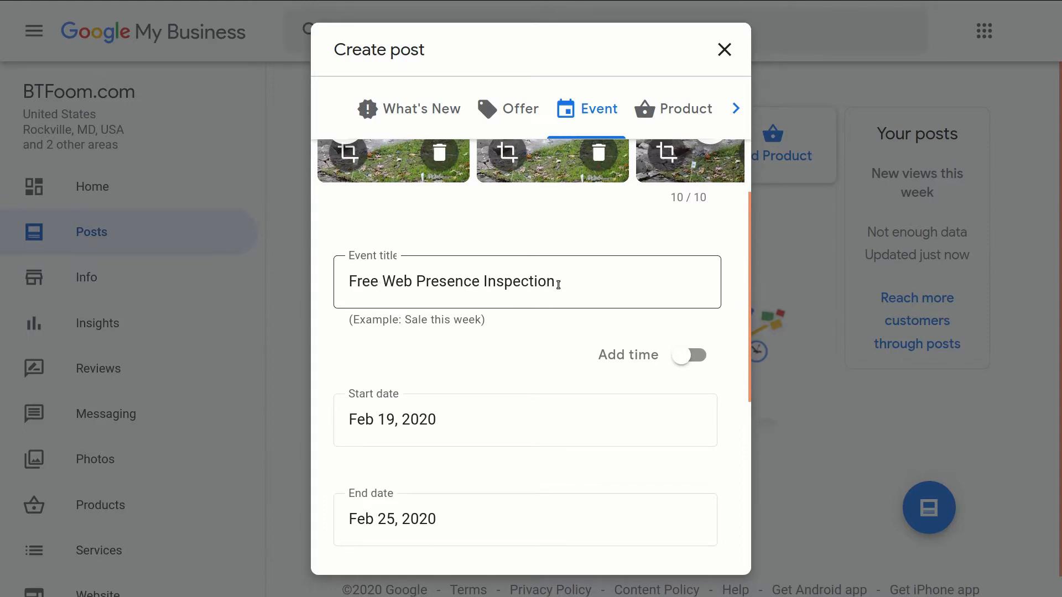
pyautogui.click(384, 283)
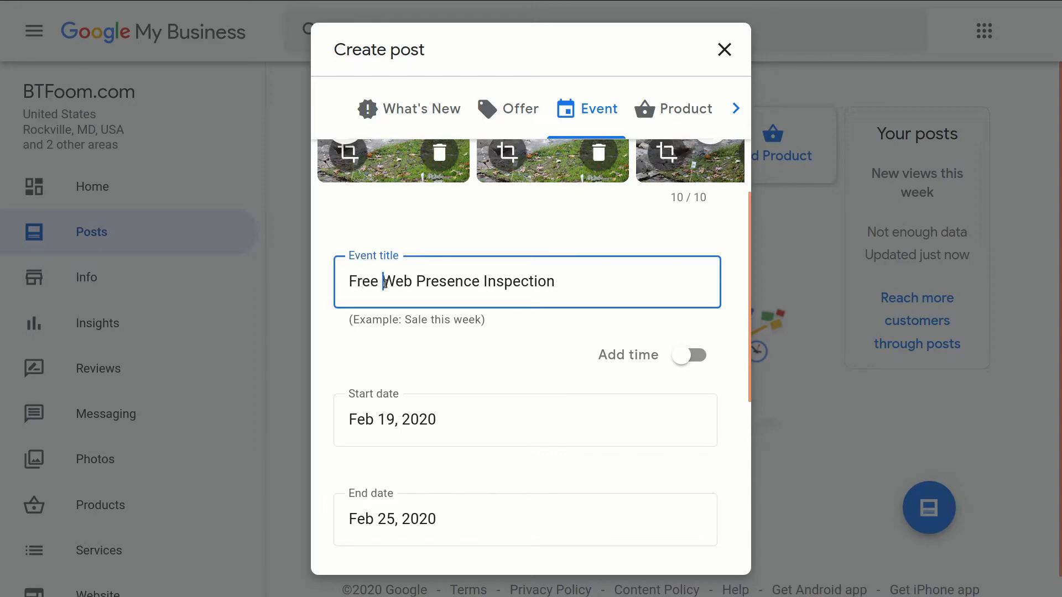
pyautogui.write('SEO')
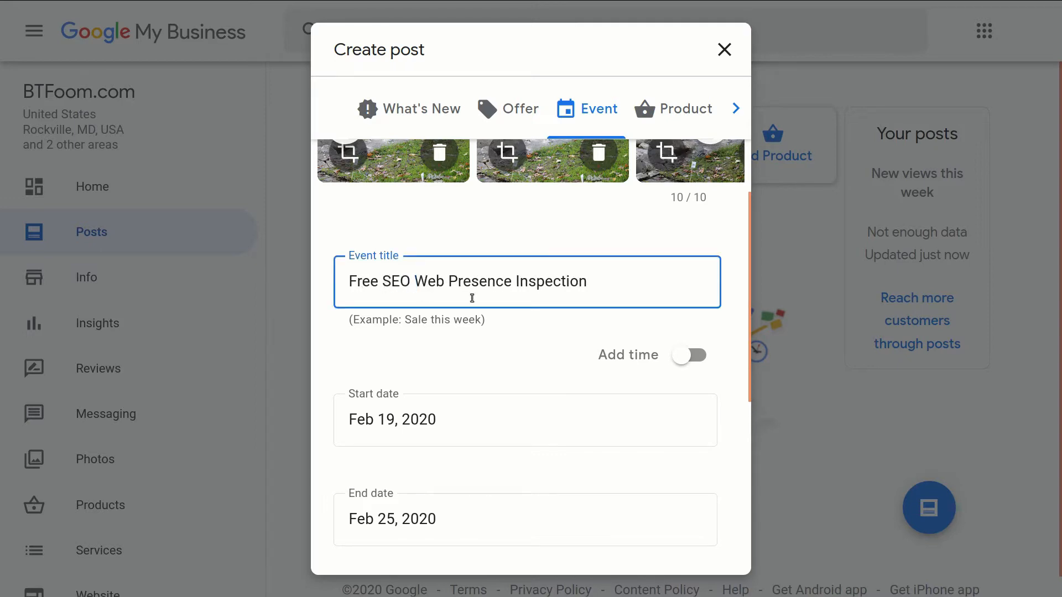
# - Review the event's dates and details, and add a "Learn more" button to the post
pyautogui.scroll(-2, 505, 289)
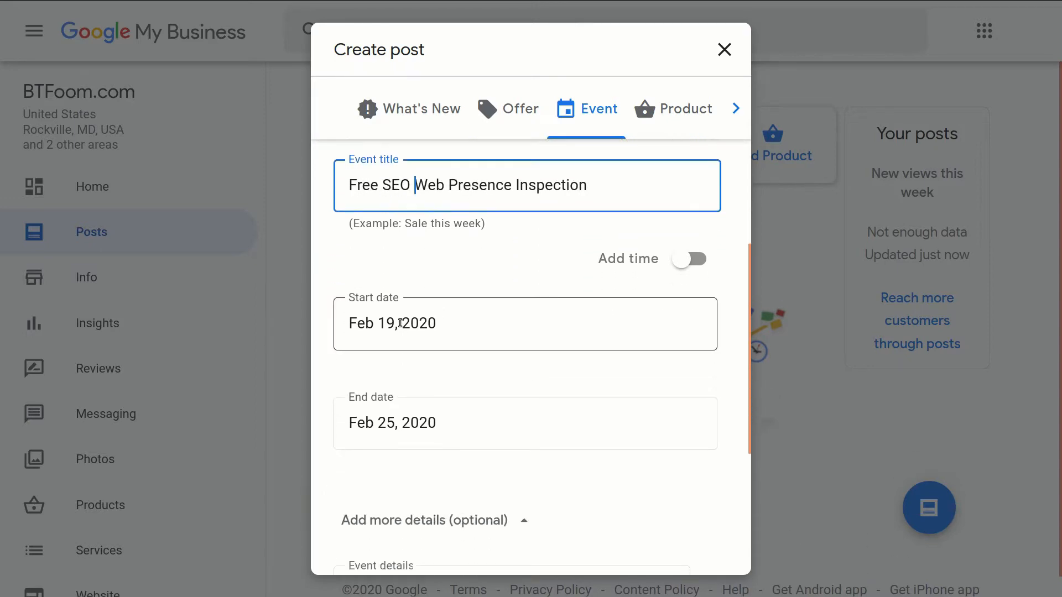
pyautogui.scroll(-3, 505, 365)
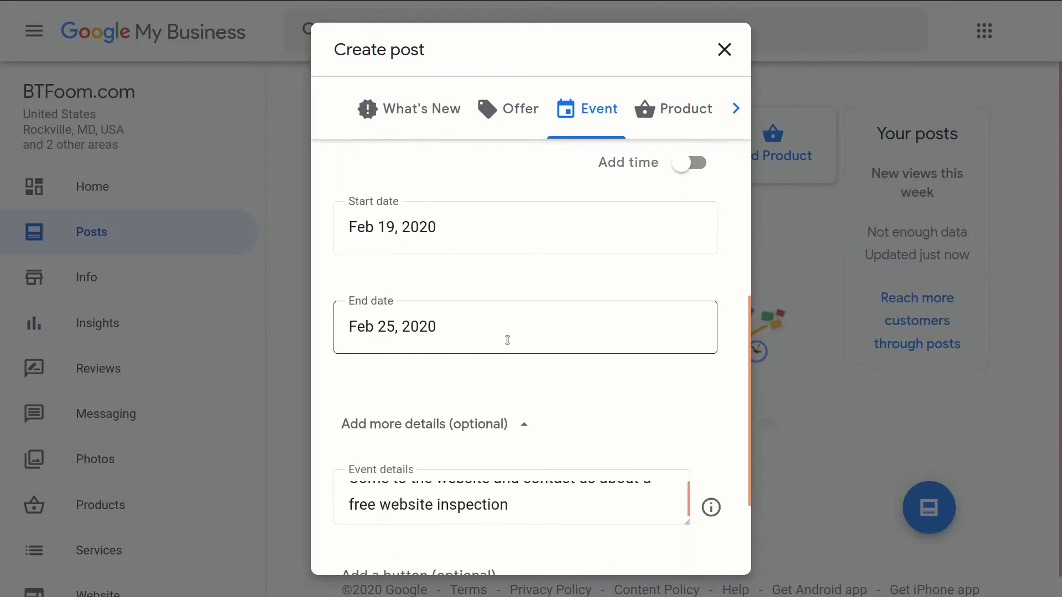
pyautogui.click(483, 405)
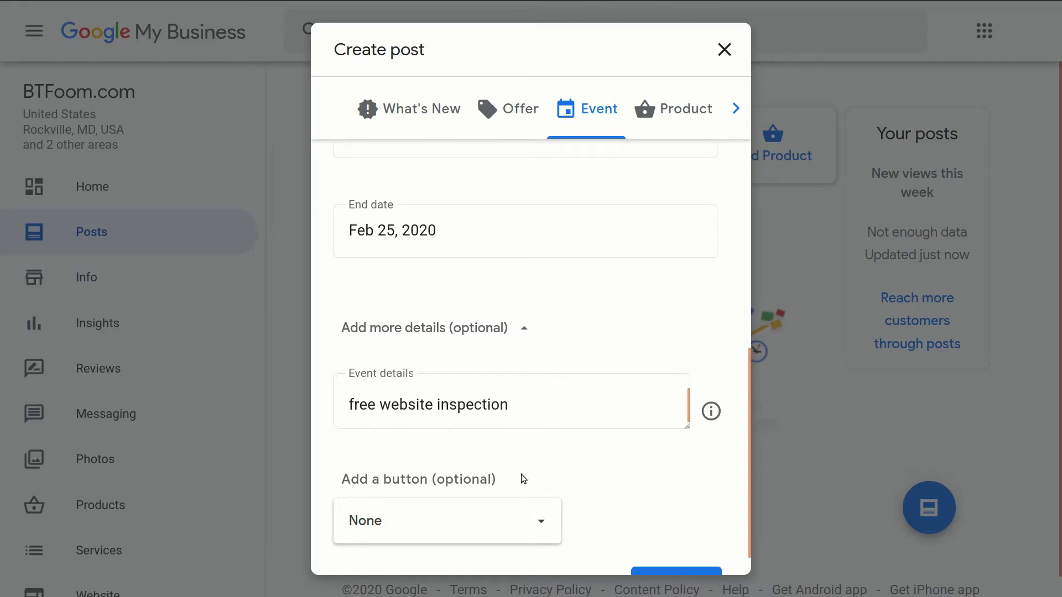
pyautogui.click(540, 523)
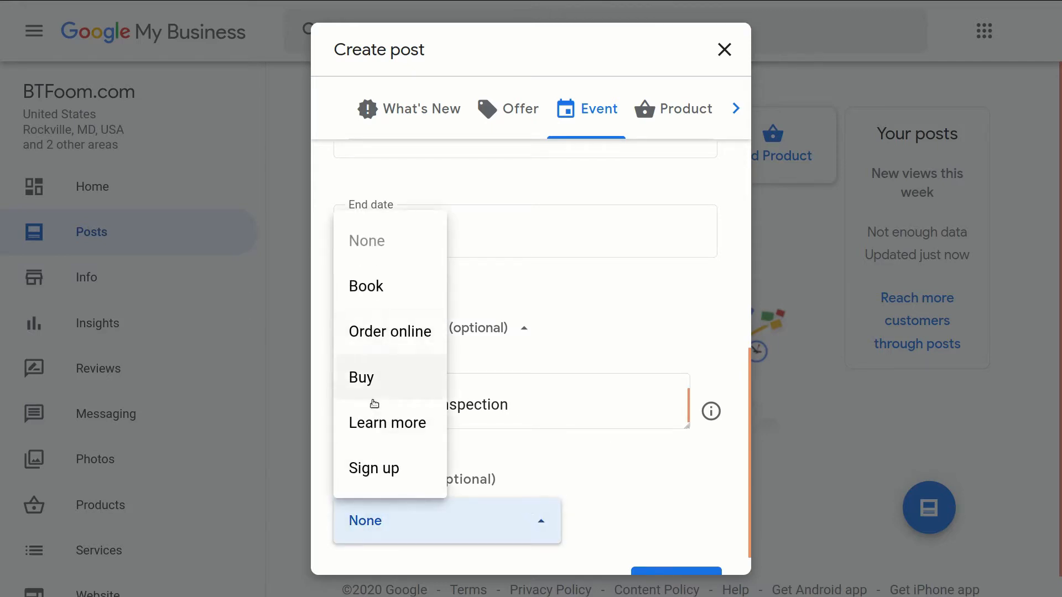
pyautogui.click(379, 437)
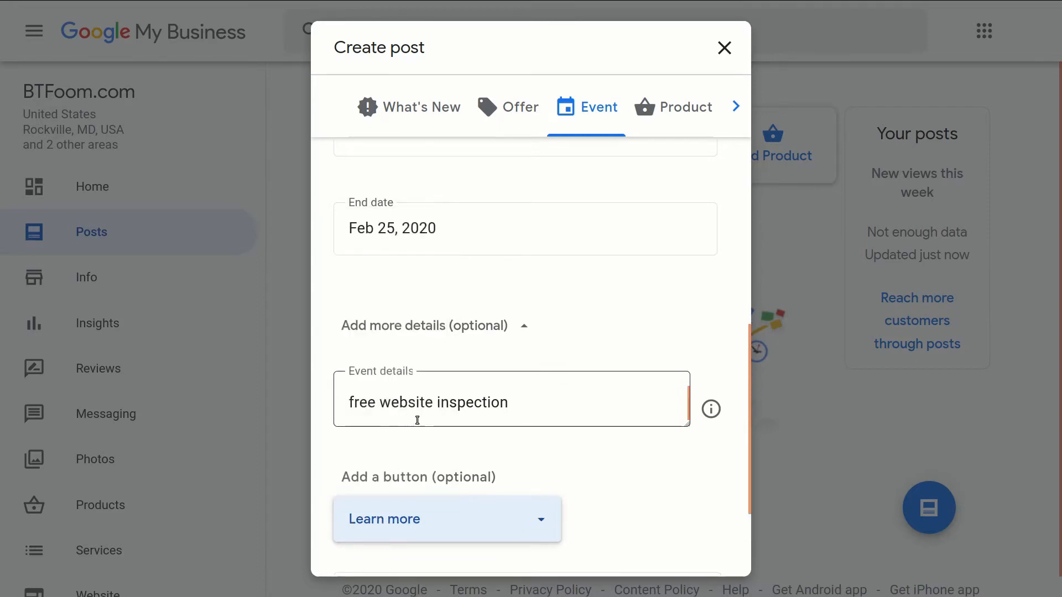
pyautogui.scroll(-3, 442, 415)
pyautogui.rightClick(411, 475)
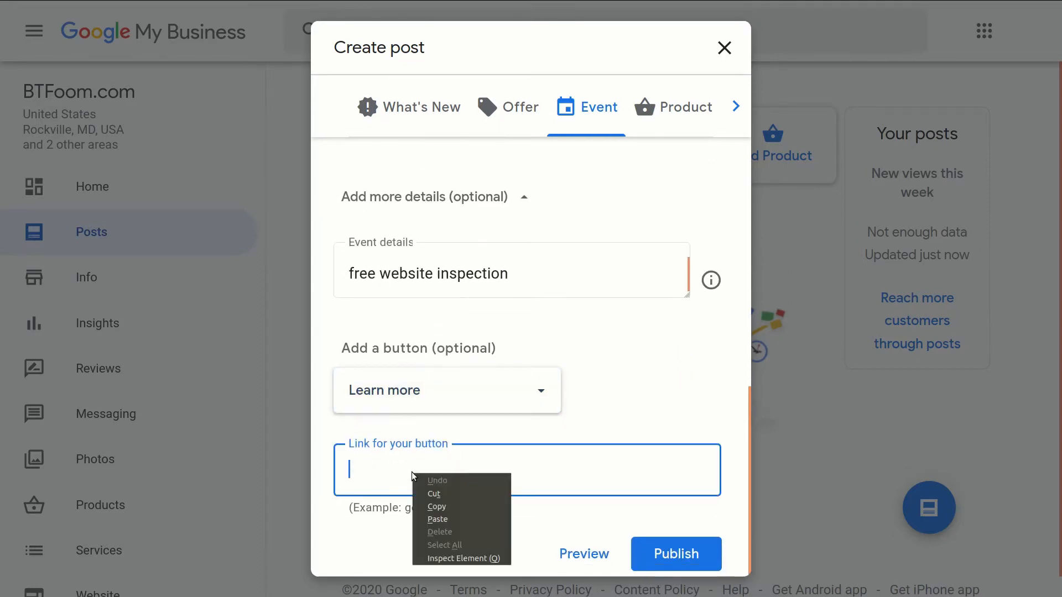
pyautogui.click(430, 519)
pyautogui.click(609, 416)
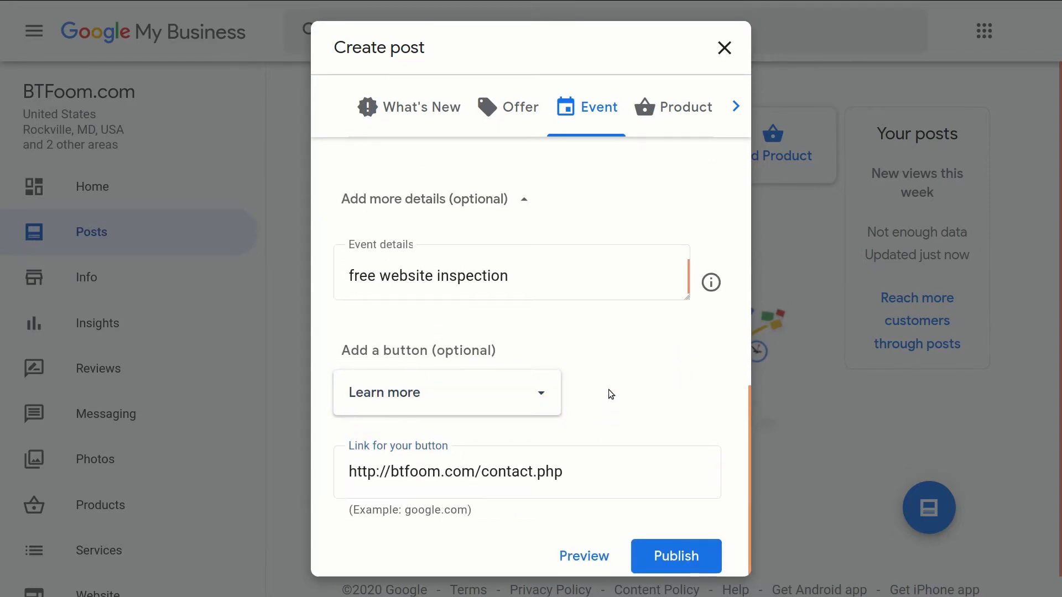
# - Check over the completed event form and publish the post
pyautogui.scroll(5, 608, 393)
pyautogui.scroll(-5, 607, 394)
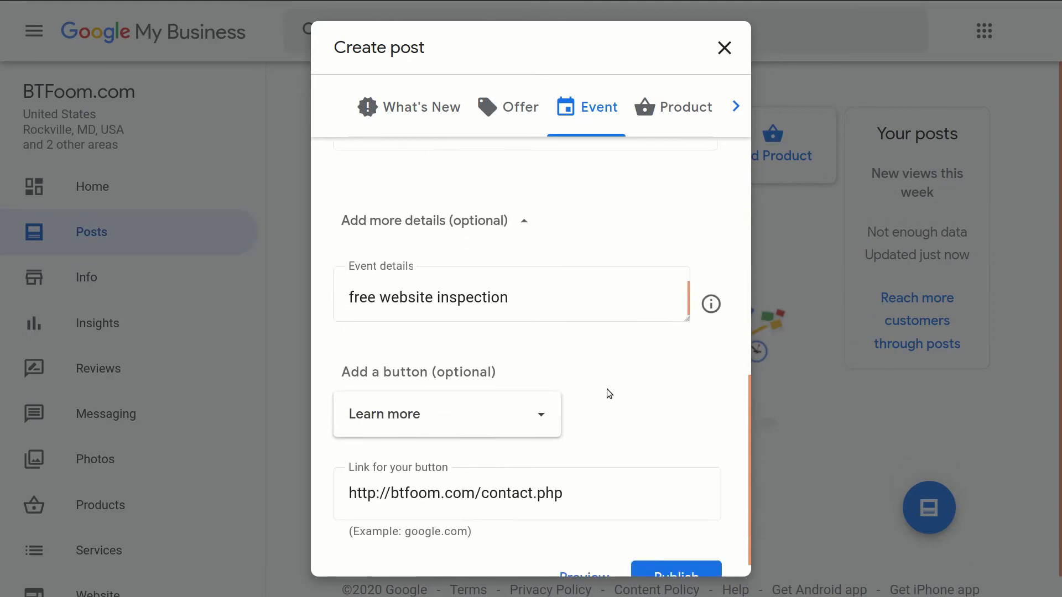
pyautogui.click(667, 564)
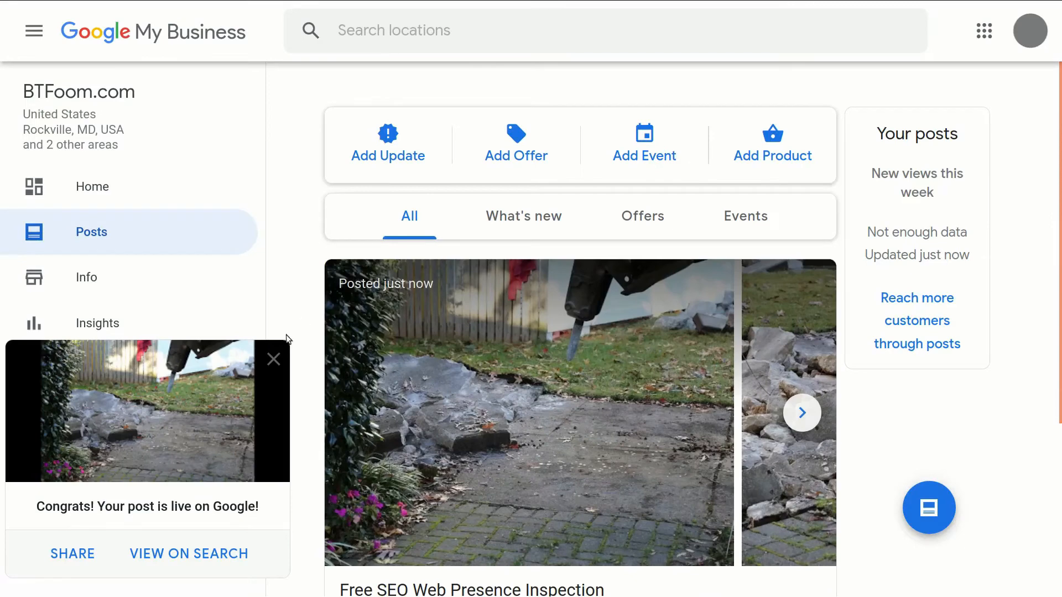
# - Dismiss the post-is-live notice and review the published event in the posts list
pyautogui.click(272, 360)
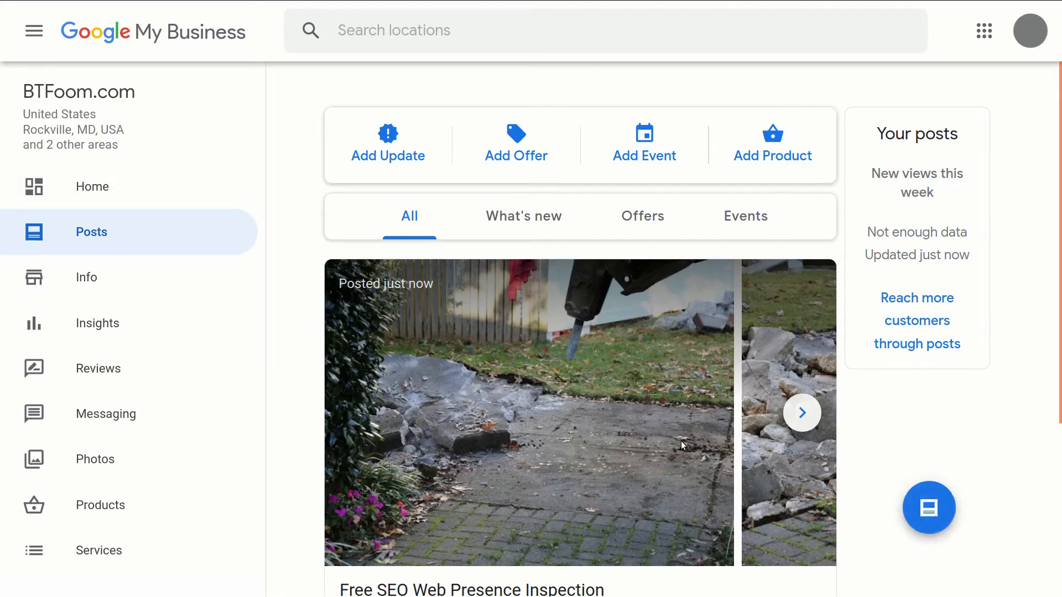
pyautogui.scroll(-3, 650, 417)
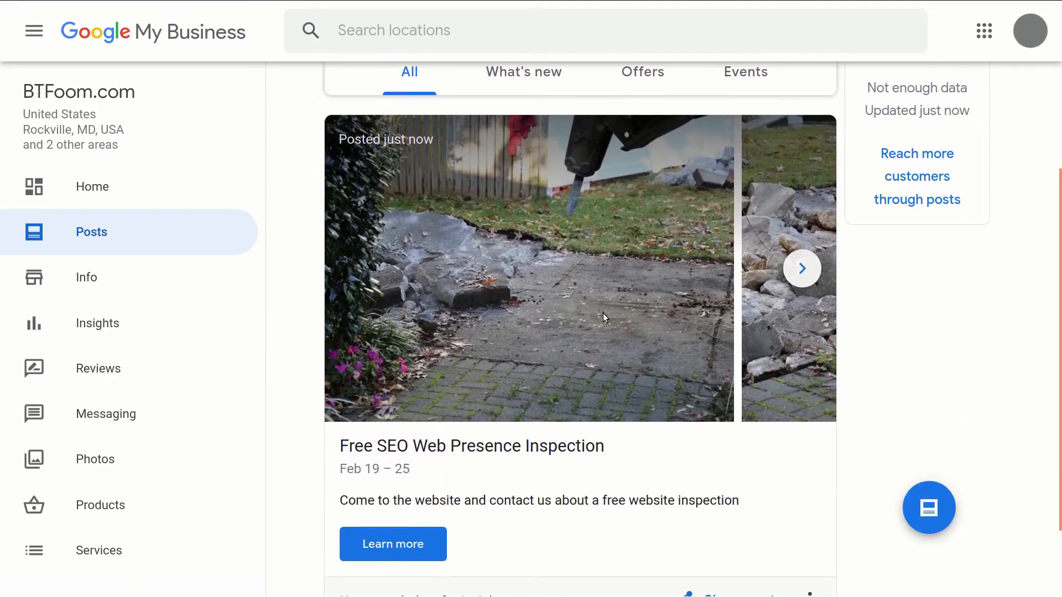
pyautogui.scroll(3, 603, 314)
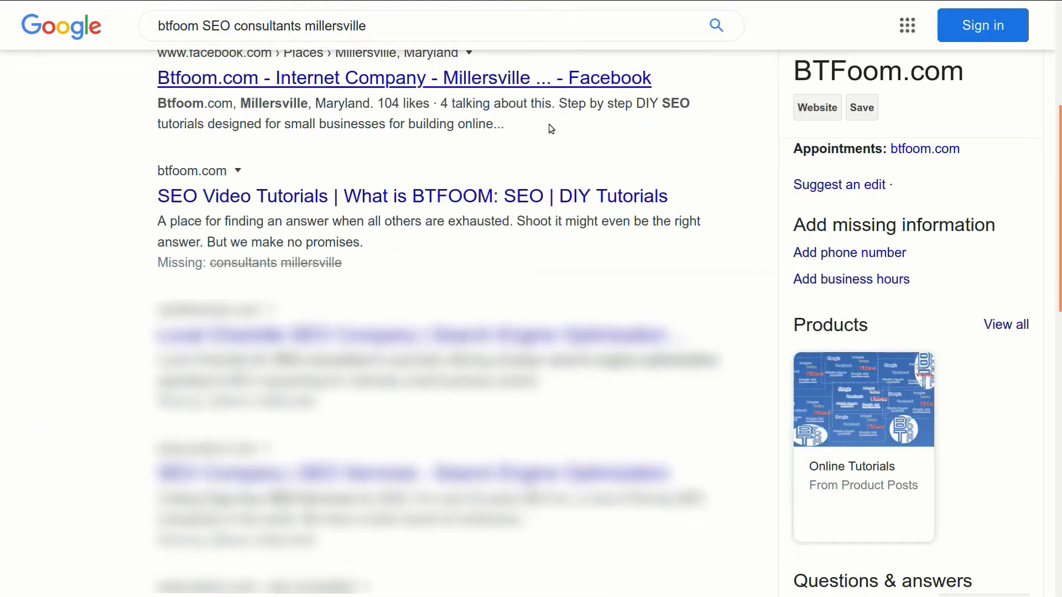
# - Find the event post in BTFoom.com's business listing on the Google search results page and open it
pyautogui.scroll(3, 769, 184)
pyautogui.scroll(-6, 768, 184)
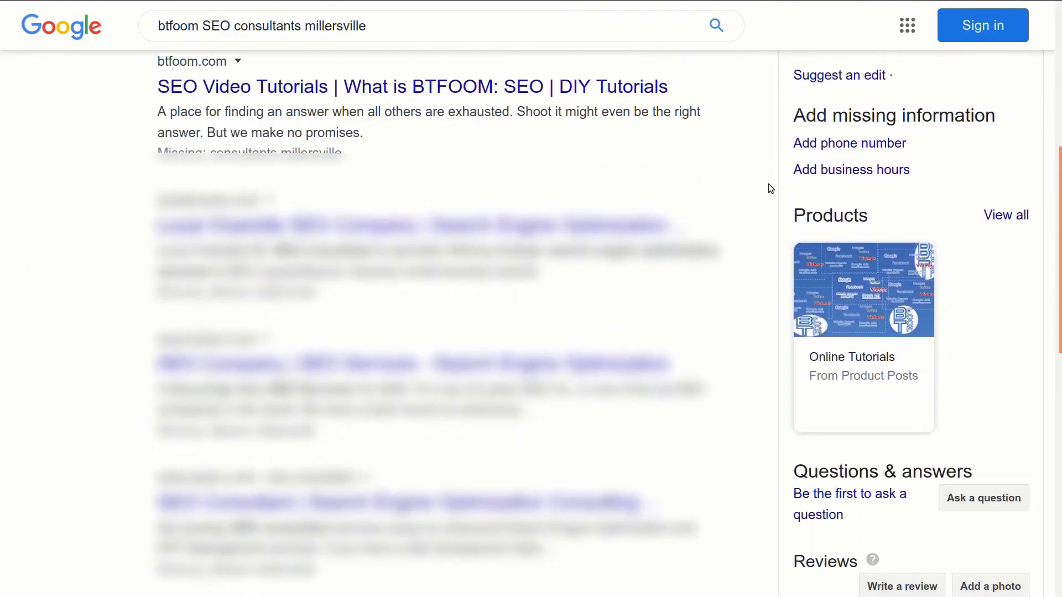
pyautogui.scroll(-6, 766, 185)
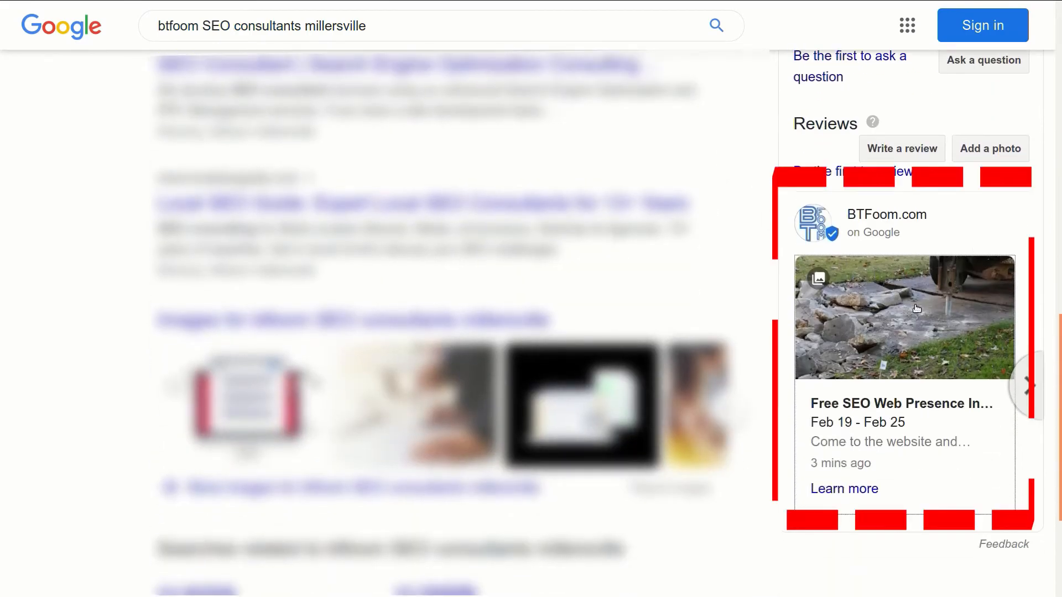
pyautogui.click(890, 307)
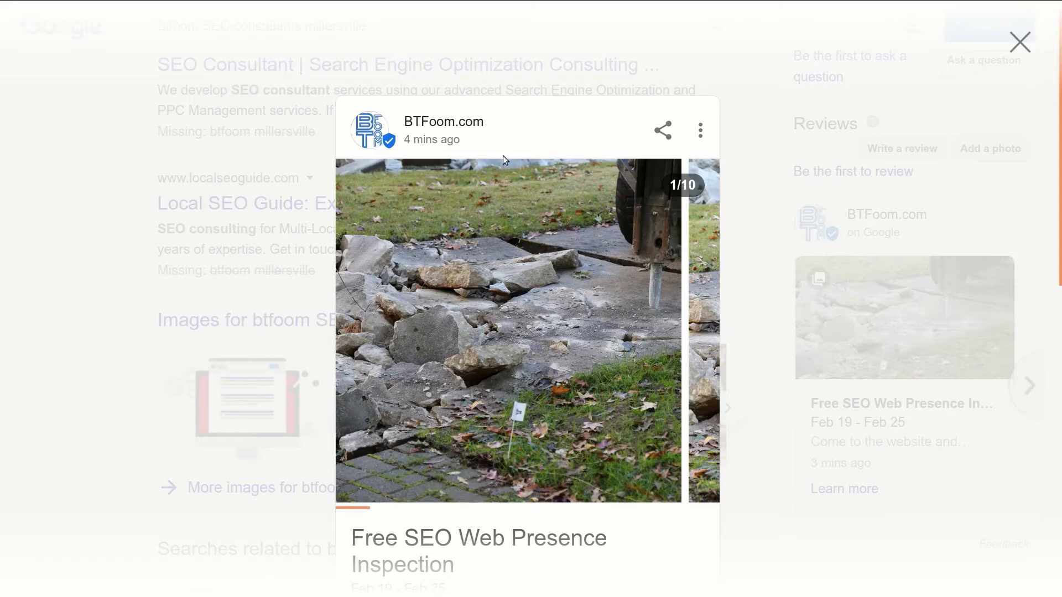
# - Examine the opened event post's description and browse through its photos to the last one
pyautogui.scroll(-3, 582, 183)
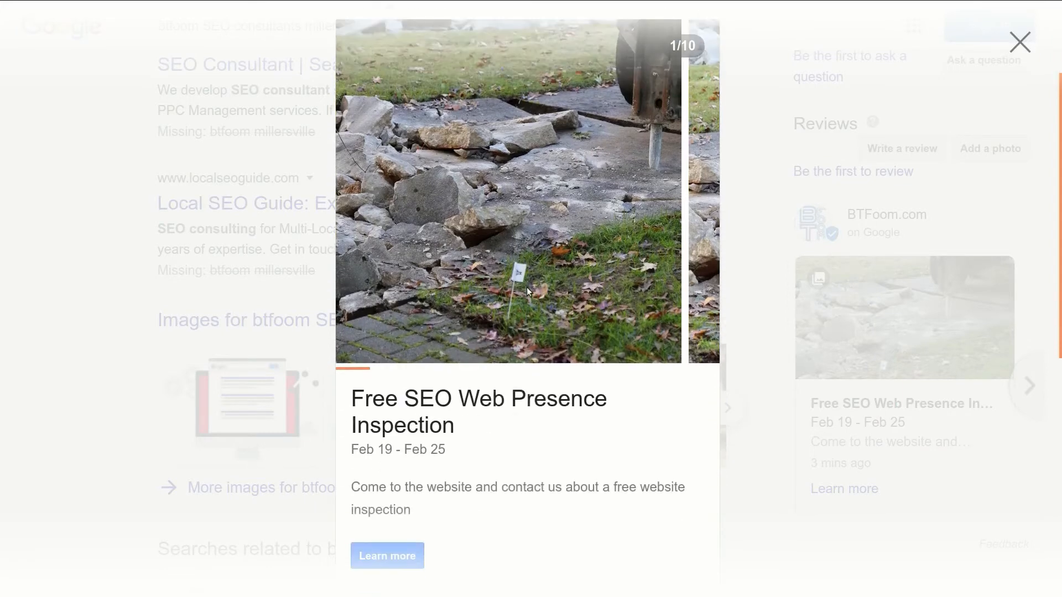
pyautogui.scroll(3, 519, 402)
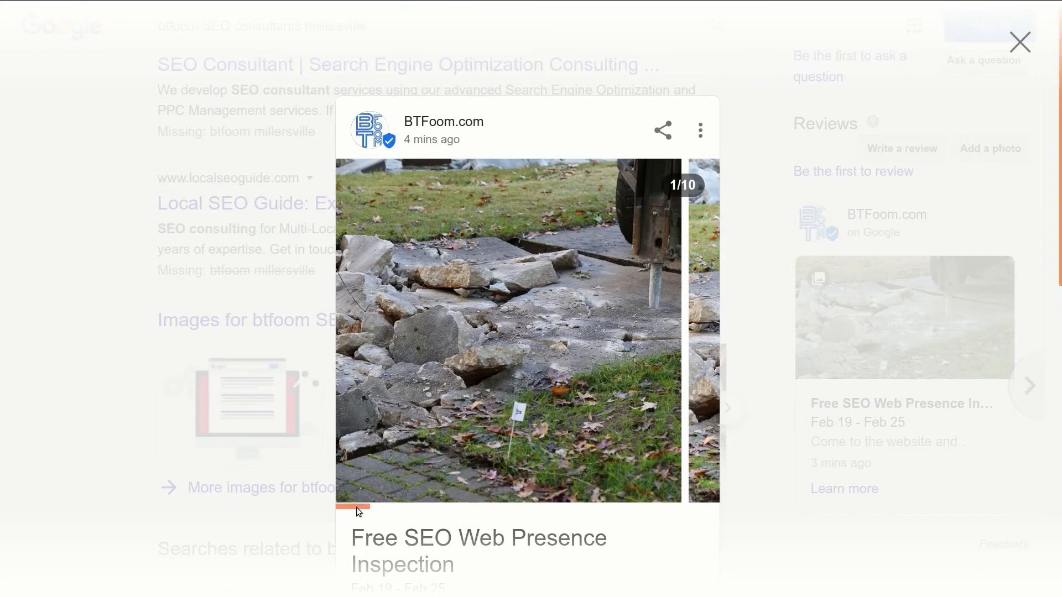
pyautogui.moveTo(356, 507)
pyautogui.mouseDown()
pyautogui.moveTo(711, 508)
pyautogui.moveTo(345, 512)
pyautogui.mouseUp()
pyautogui.moveTo(344, 506)
pyautogui.mouseDown()
pyautogui.moveTo(692, 515)
pyautogui.moveTo(354, 514)
pyautogui.mouseUp()
pyautogui.moveTo(362, 506); pyautogui.dragTo(612, 490)
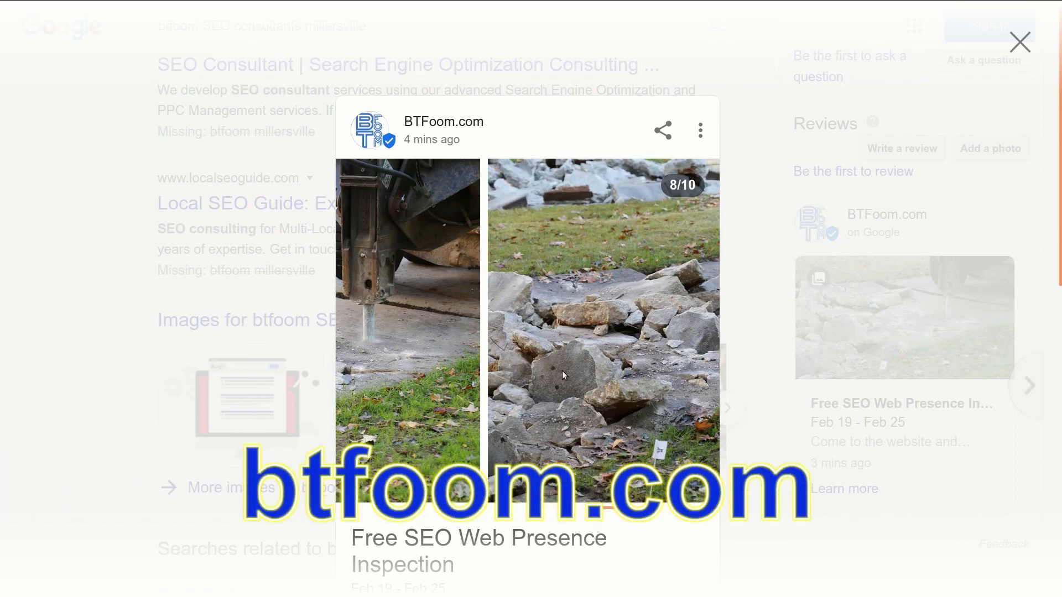
pyautogui.hscroll(5, 562, 370)
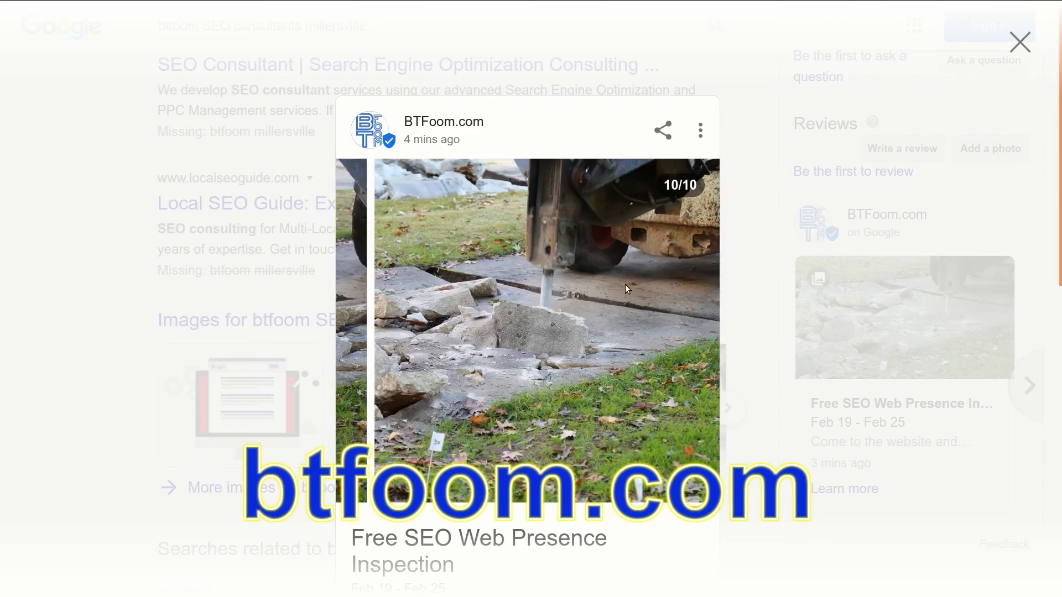